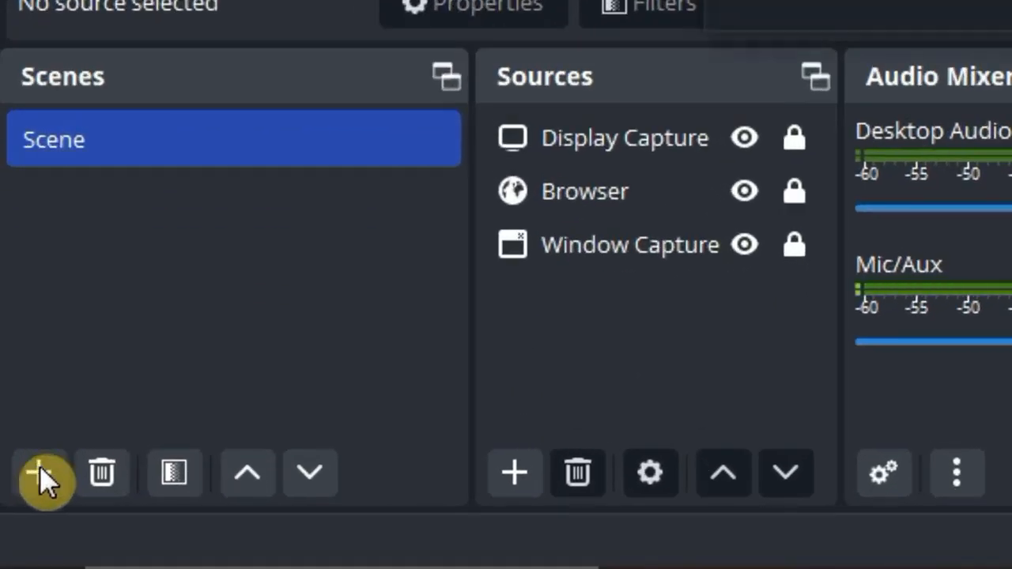
- Create a scene named Tutorial and add a new audio input capture source named Krisp to it
click(39, 472)
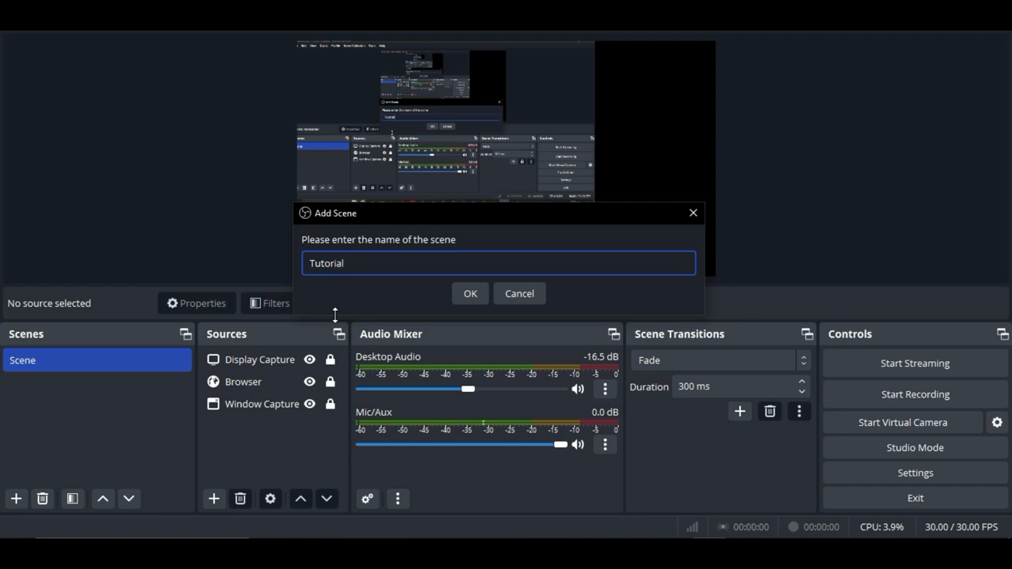
click(475, 294)
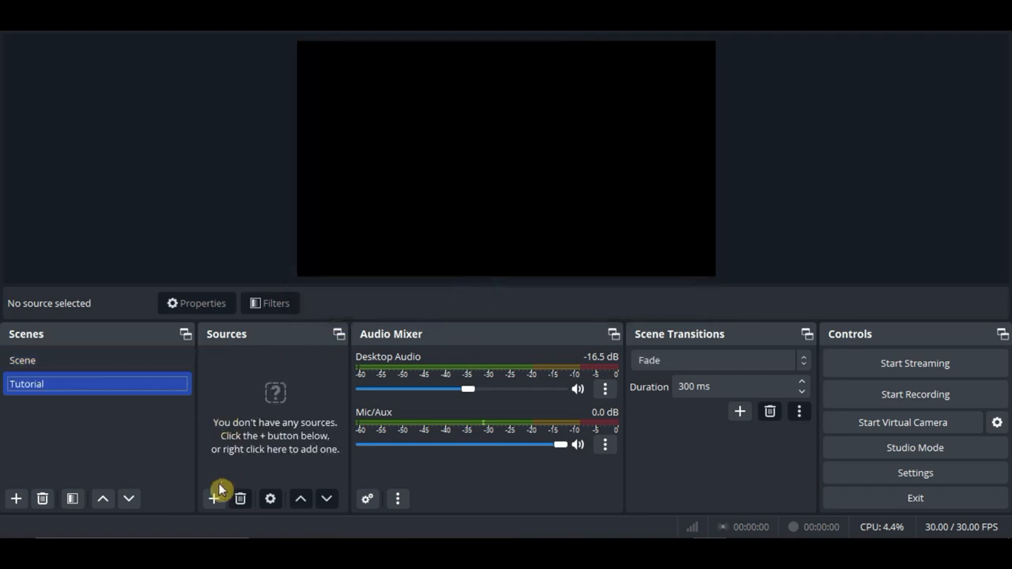
click(215, 500)
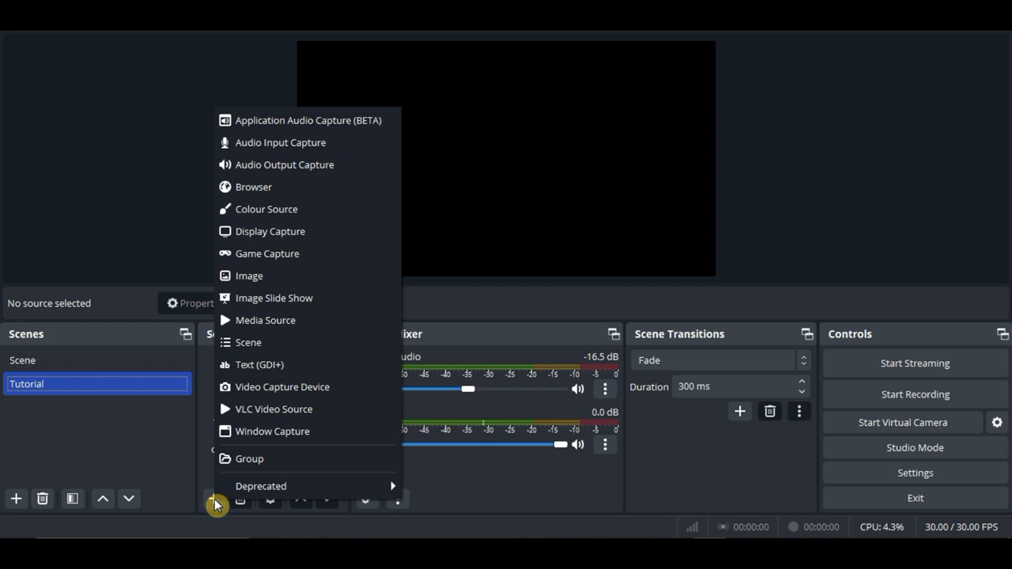
click(324, 149)
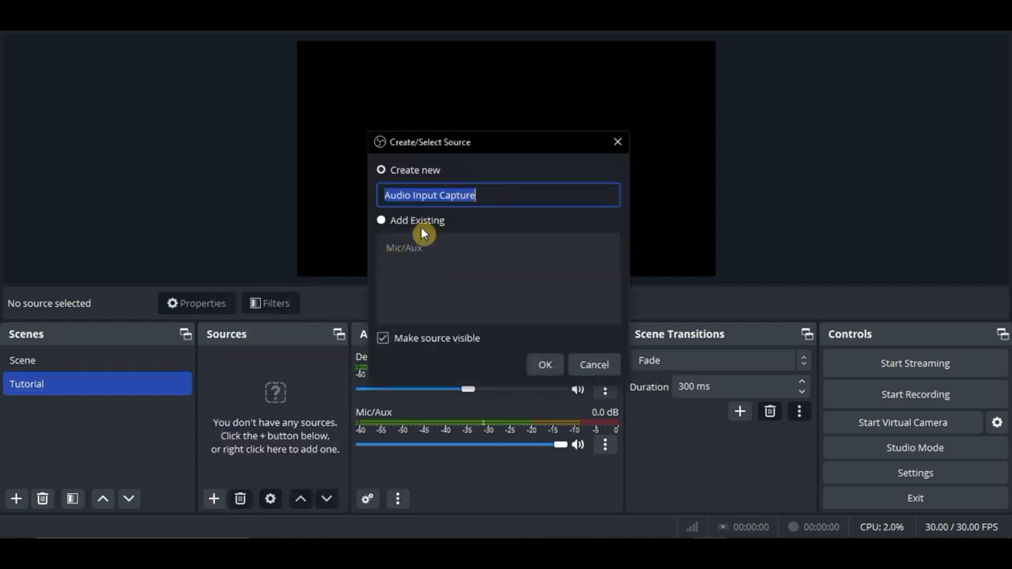
text(Krisp)
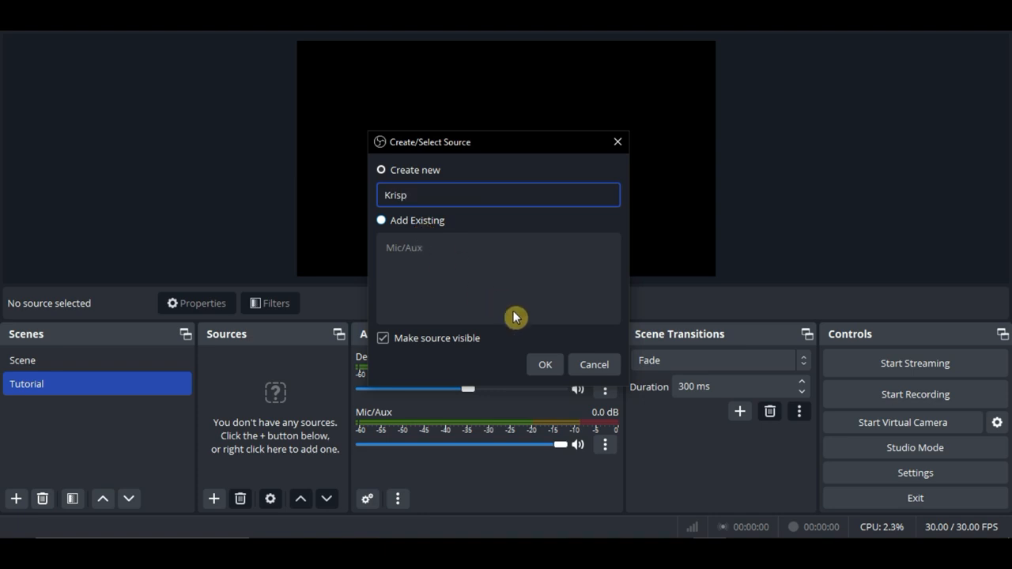
click(545, 363)
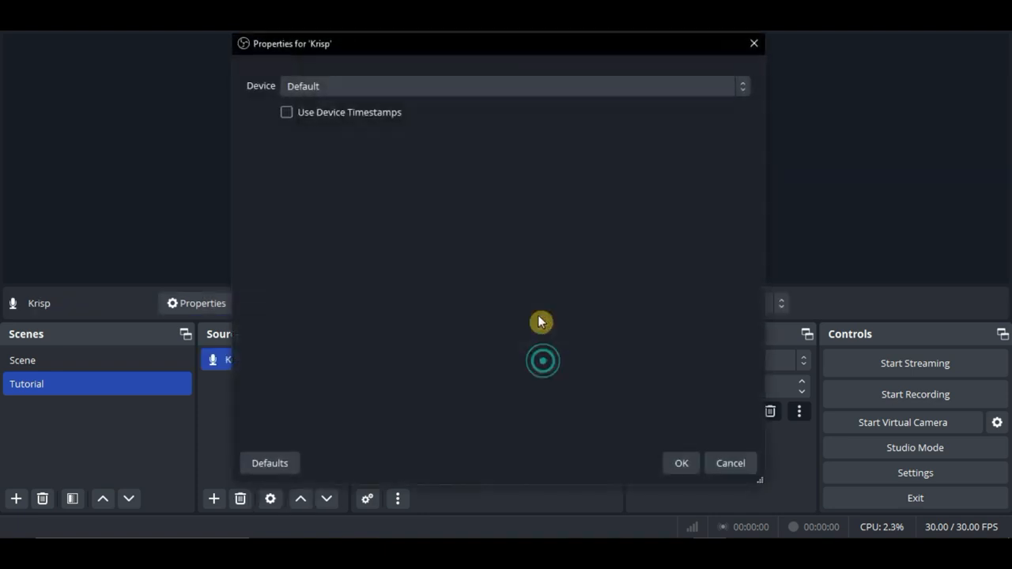
- Set the Krisp source's device to Krisp Microphone (Krisp Audio) and accept its properties
click(514, 88)
click(499, 124)
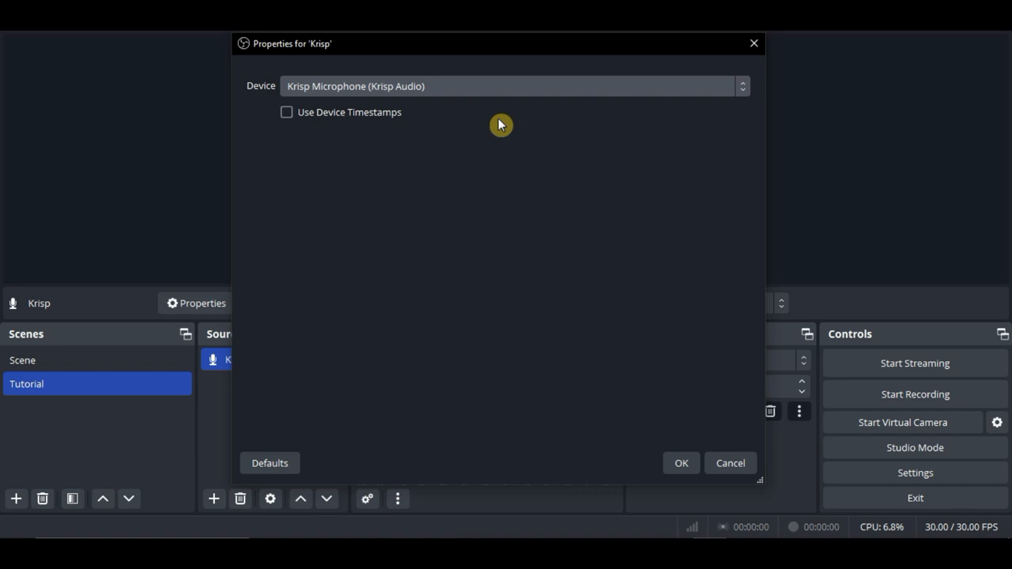
click(678, 464)
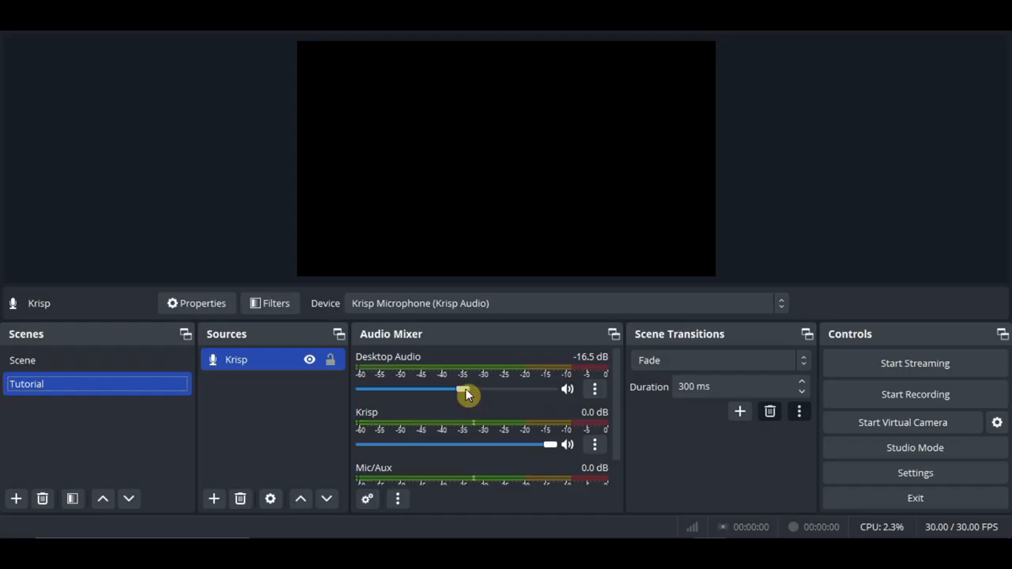
- Set the Desktop Audio volume in the mixer to about -15.8 dB
drag(485, 264, 491, 264)
mouse_move(466, 391)
mouse_down()
mouse_move(563, 398)
mouse_move(475, 394)
mouse_up()
click(563, 389)
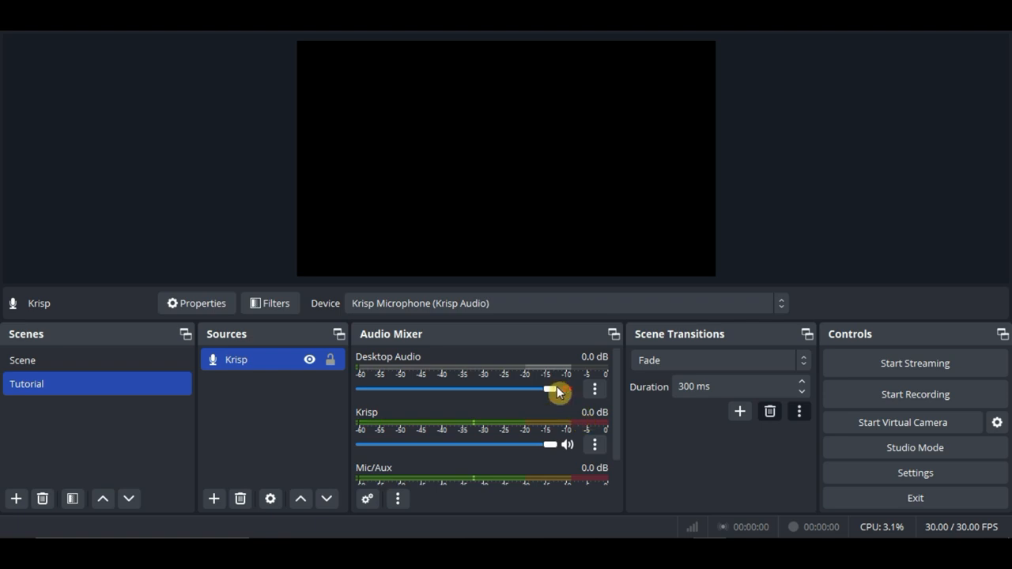
drag(553, 389, 479, 396)
- Add a video capture device source named Rapoo using the rapoo camera and shrink it into the upper-left corner of the canvas
click(212, 499)
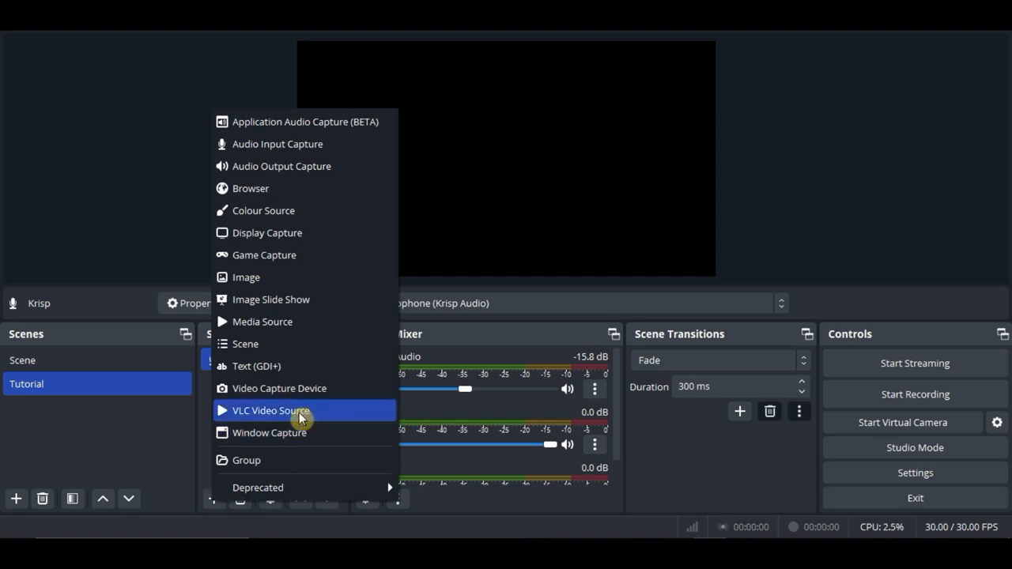
click(315, 390)
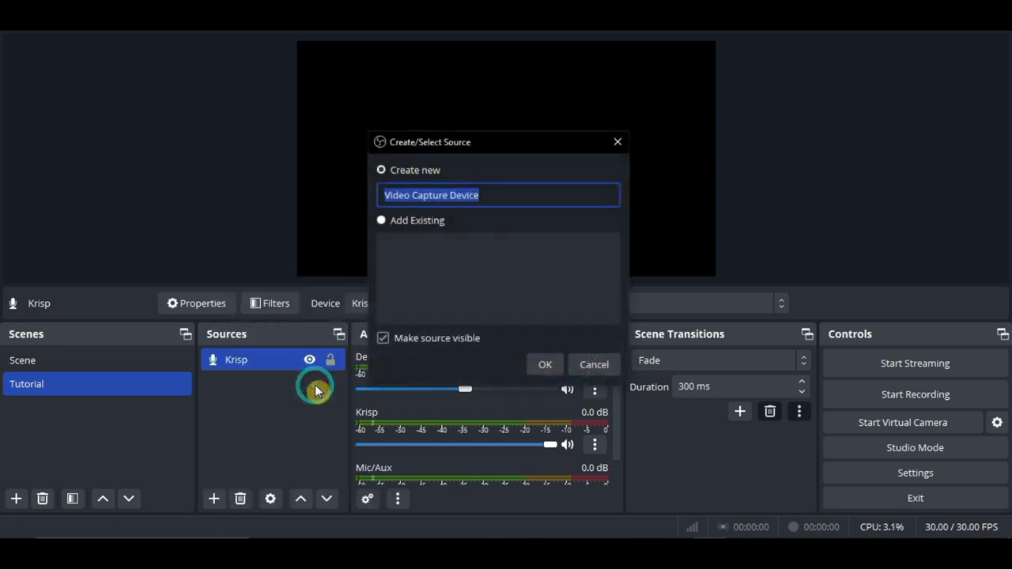
text(Rapoo)
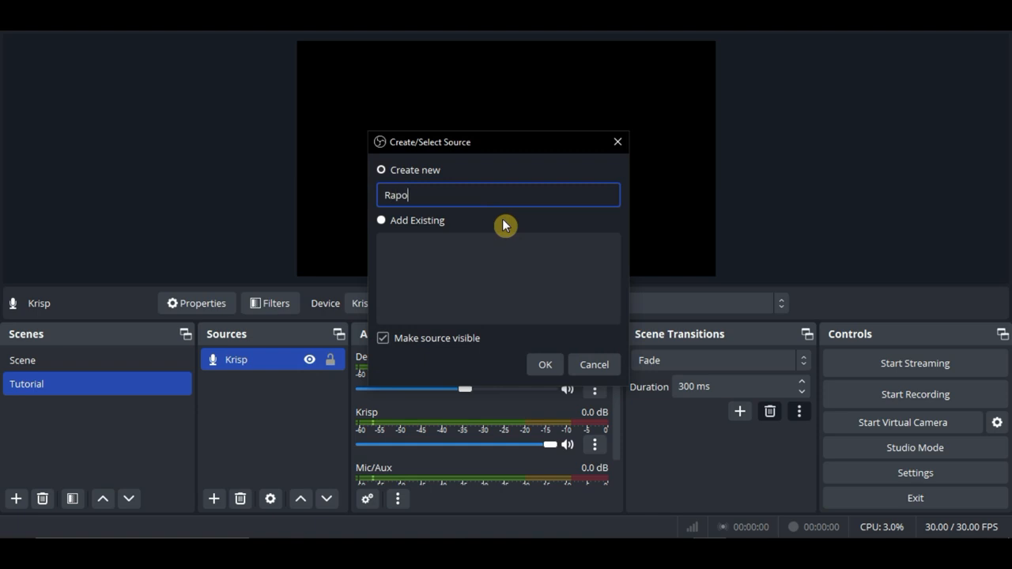
click(547, 365)
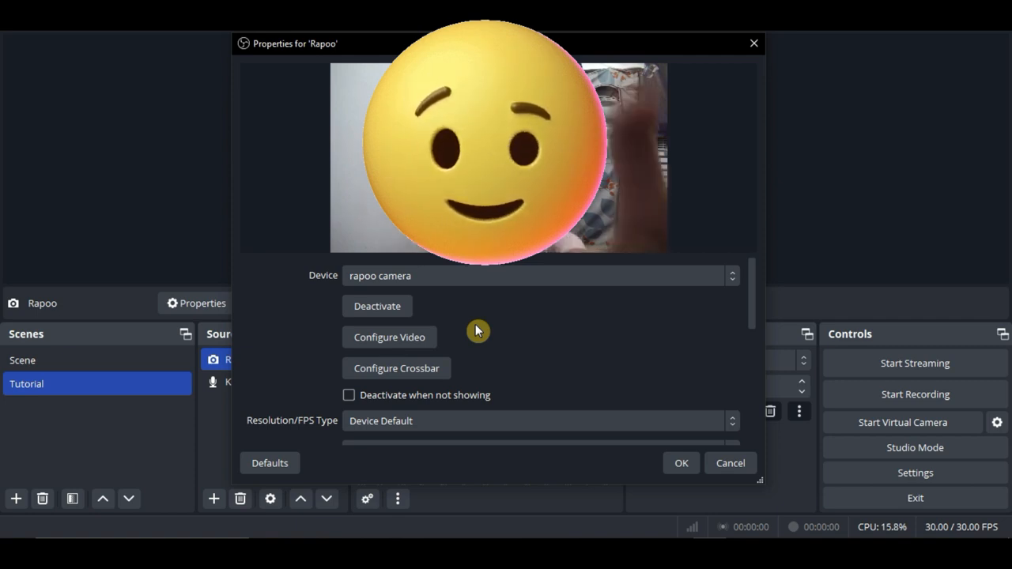
click(678, 463)
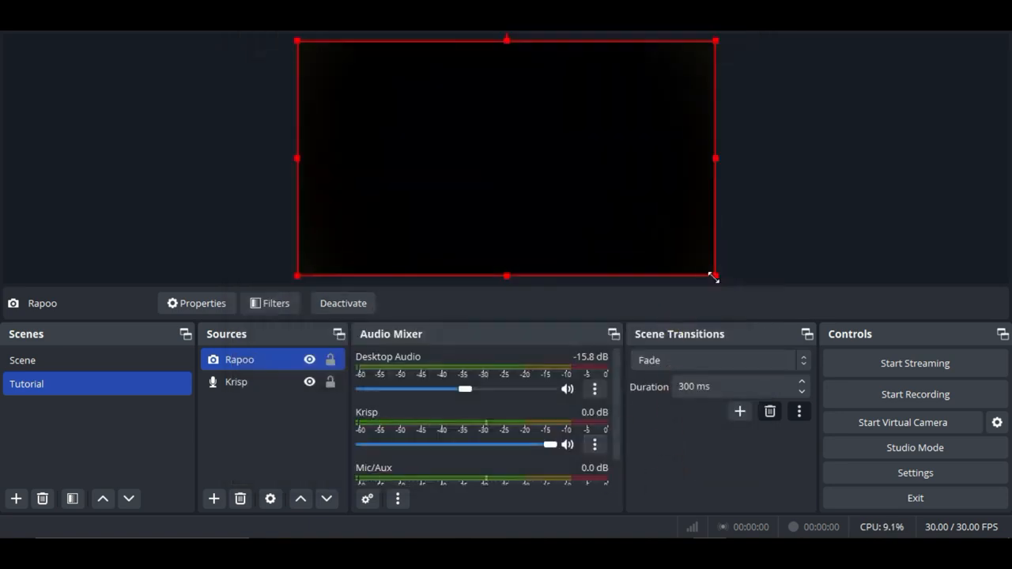
drag(715, 276, 384, 106)
click(545, 289)
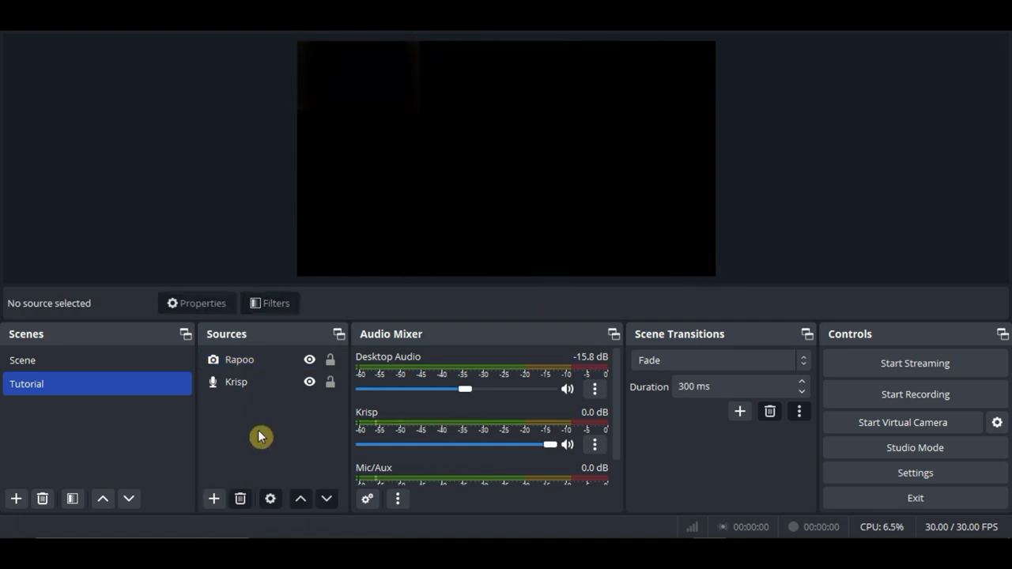
- Add a window capture source named Chrome for the "[chrome.exe]: Google - Google Chrome" window, with the Automatic capture method
click(212, 499)
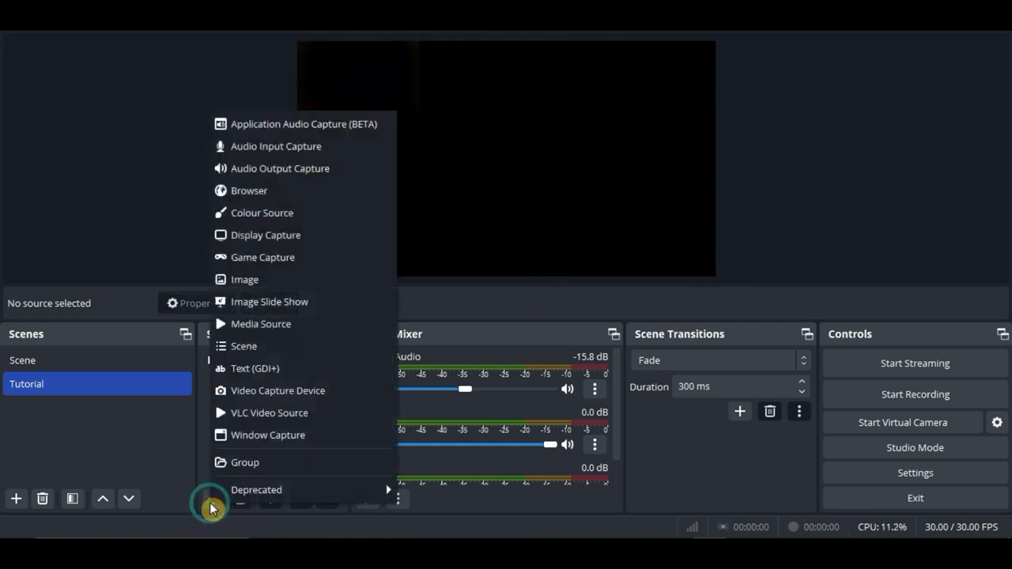
click(309, 436)
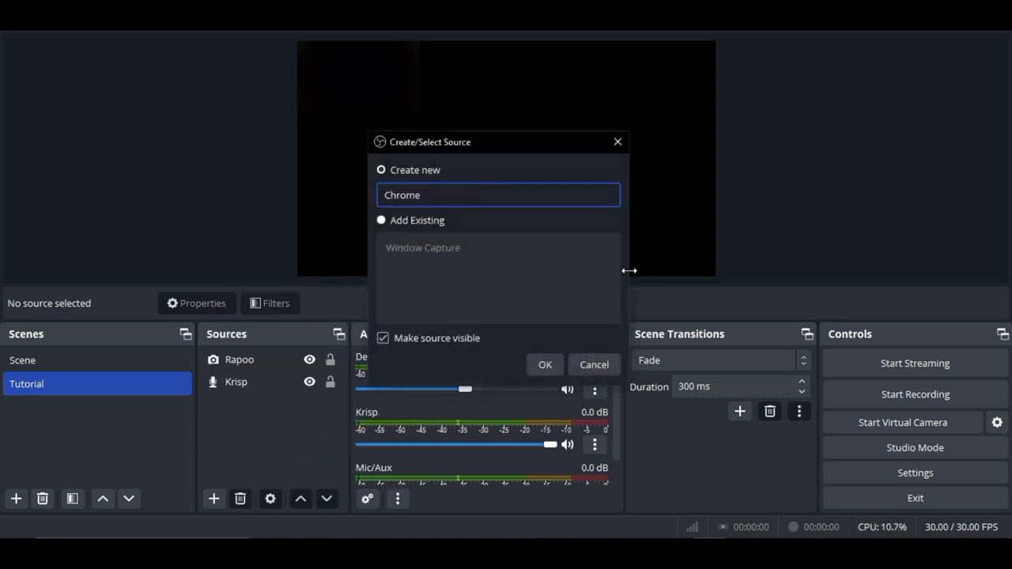
click(545, 364)
click(545, 276)
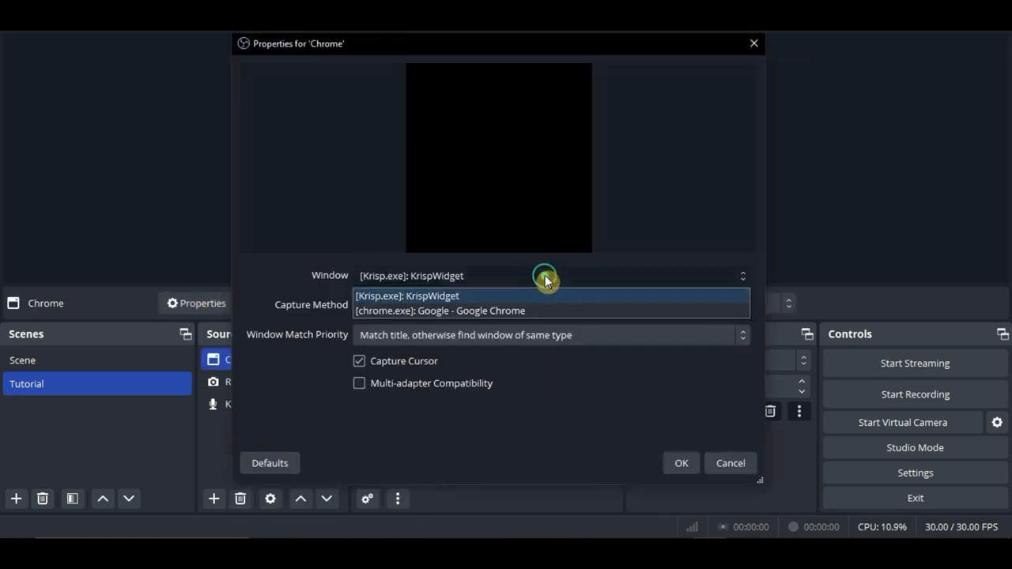
click(514, 311)
click(508, 305)
click(558, 431)
click(470, 305)
click(466, 324)
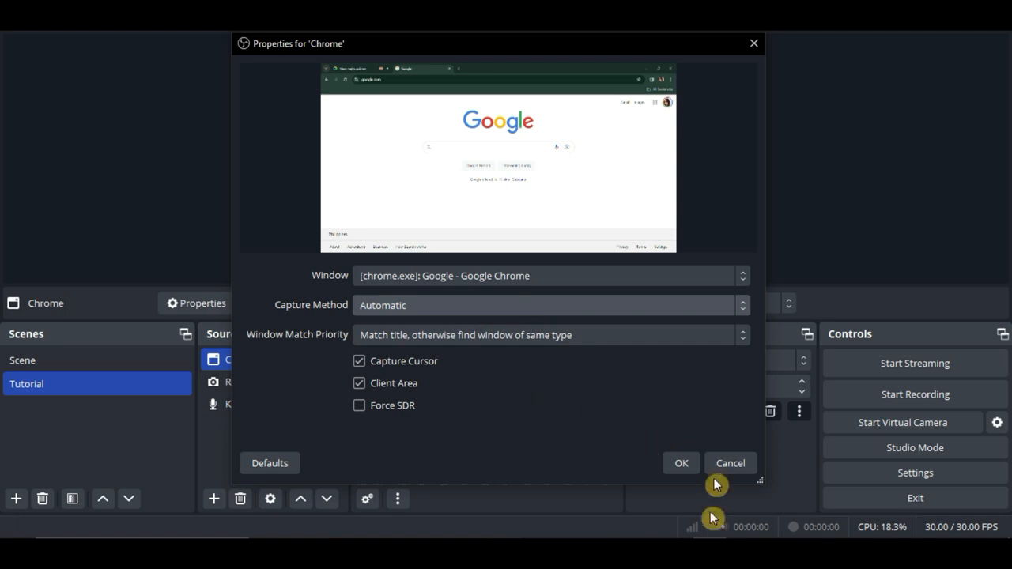
click(677, 464)
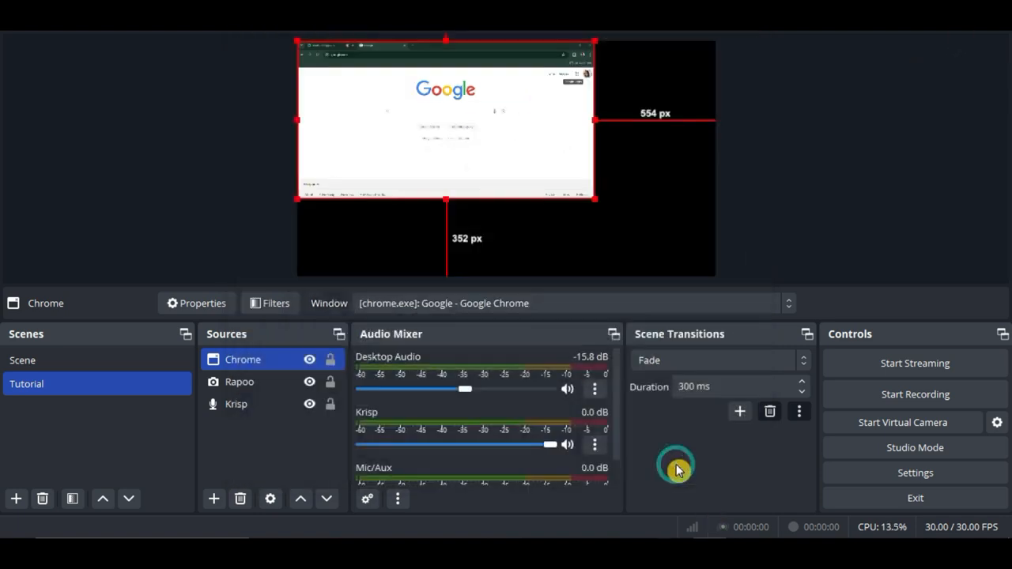
- Enlarge the Chrome capture to fill the canvas width and stack the Rapoo source above it at its upper-left corner, 44 px below the canvas top
drag(595, 198, 630, 274)
drag(571, 154, 571, 163)
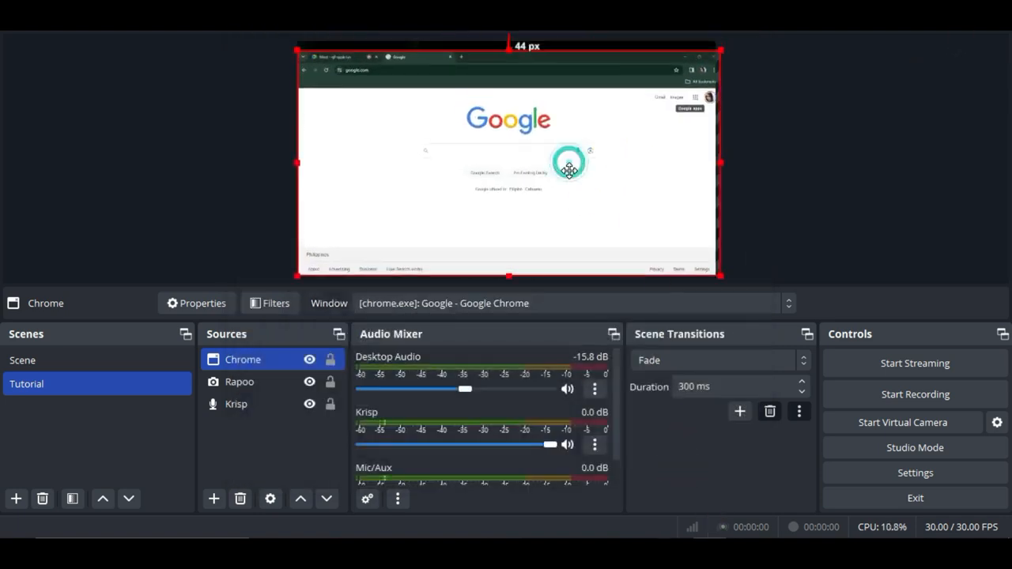
drag(236, 383, 232, 359)
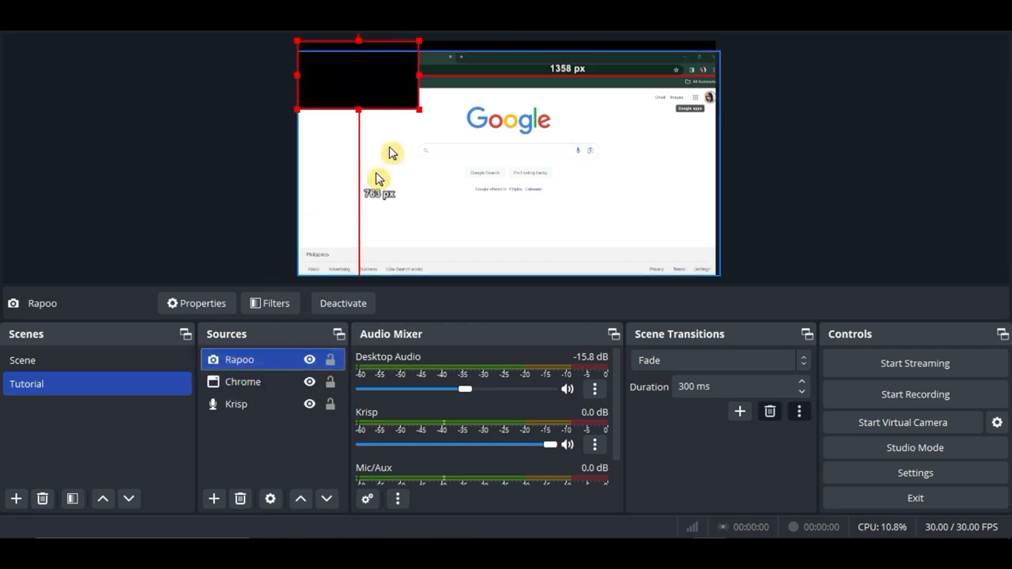
drag(401, 97, 390, 85)
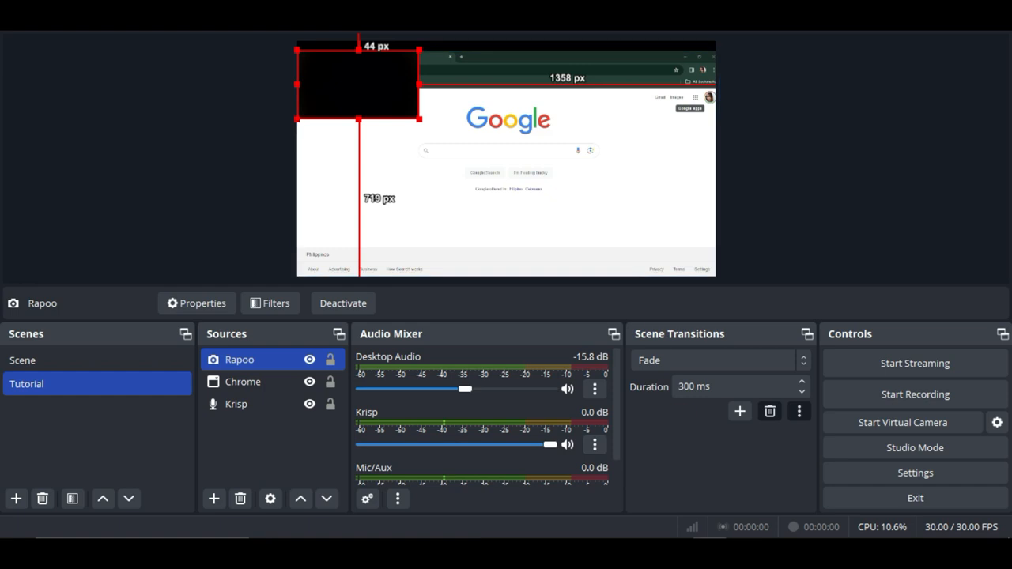
- Switch to Google Chrome, reduce its window and open the Google apps list to check the live capture, and maximize the window again
click(958, 15)
click(888, 144)
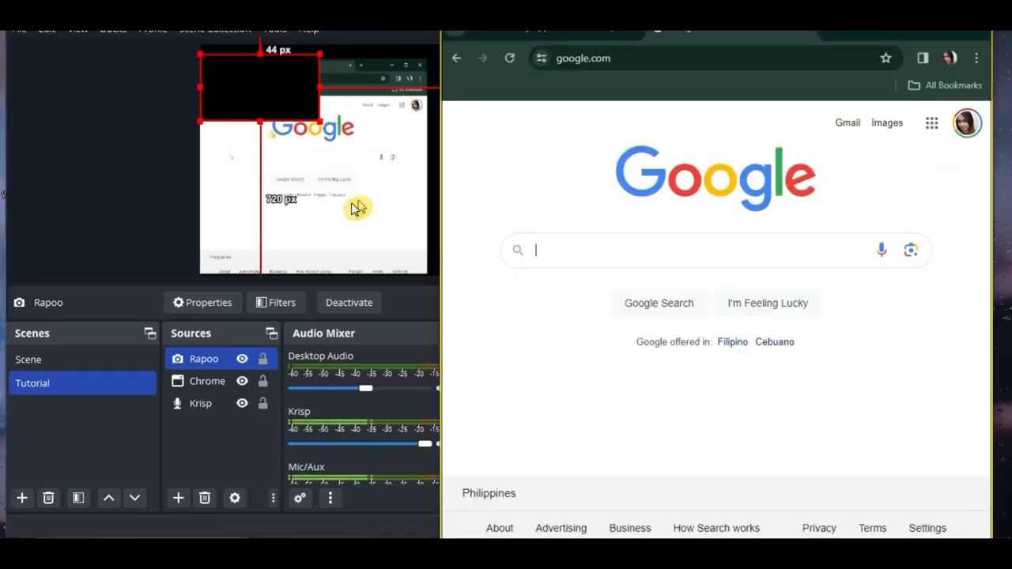
click(931, 123)
scroll(870, 355, down, 5)
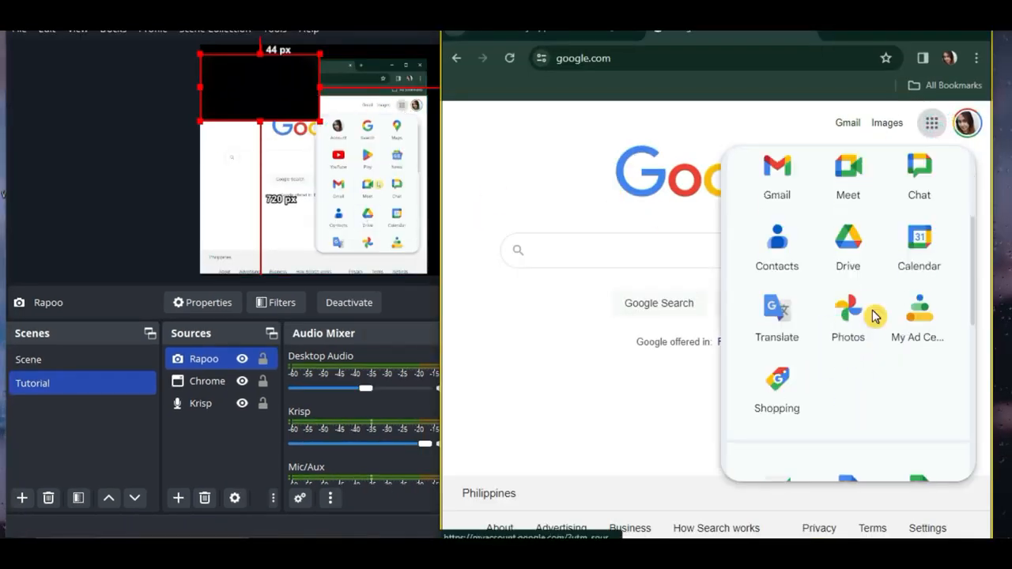
scroll(851, 332, up, 5)
click(557, 344)
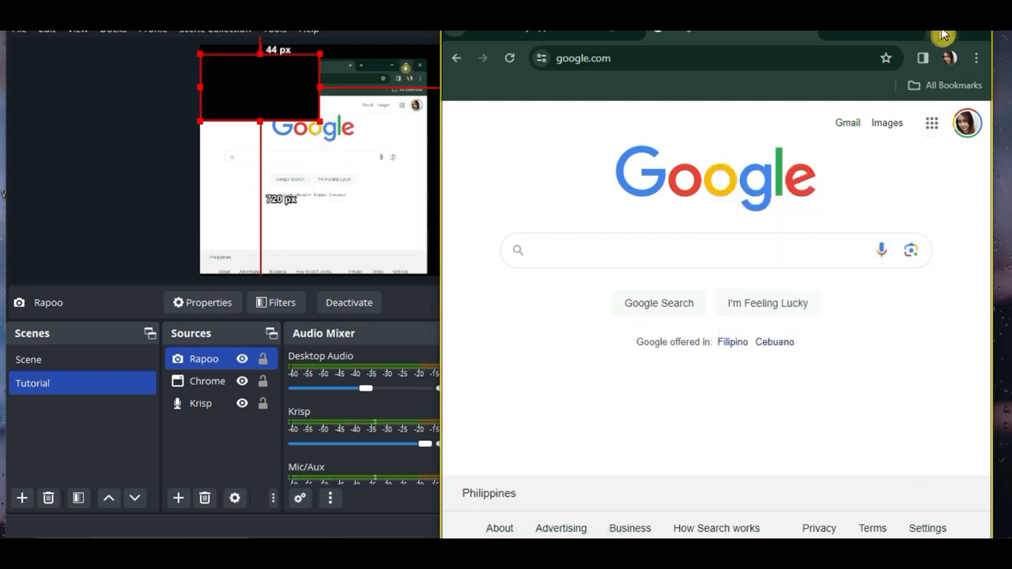
click(942, 31)
- Return to OBS Studio and shrink the Chrome capture to leave about 29 px beside it and 28 px below it
key(alt+Tab)
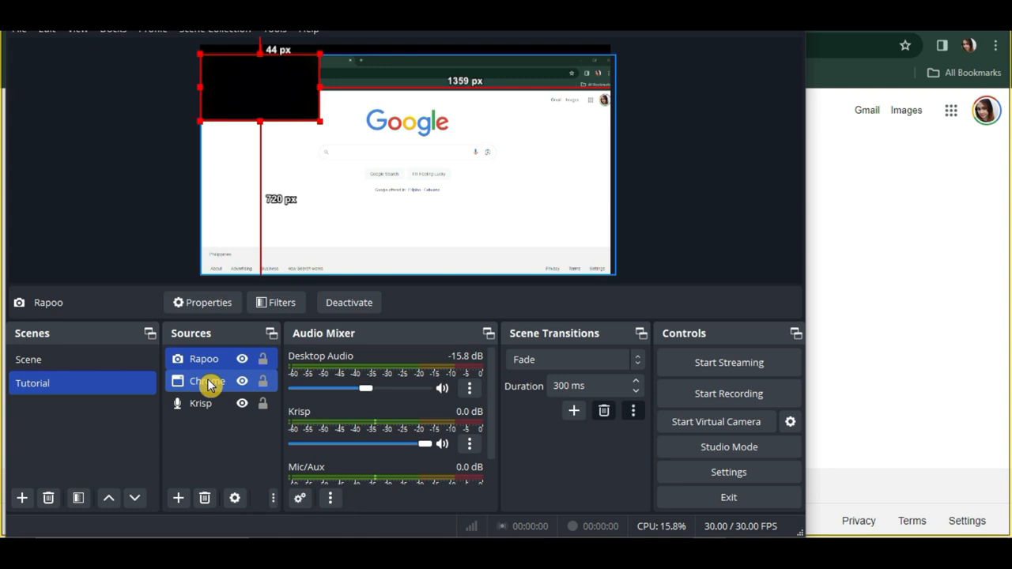
click(210, 385)
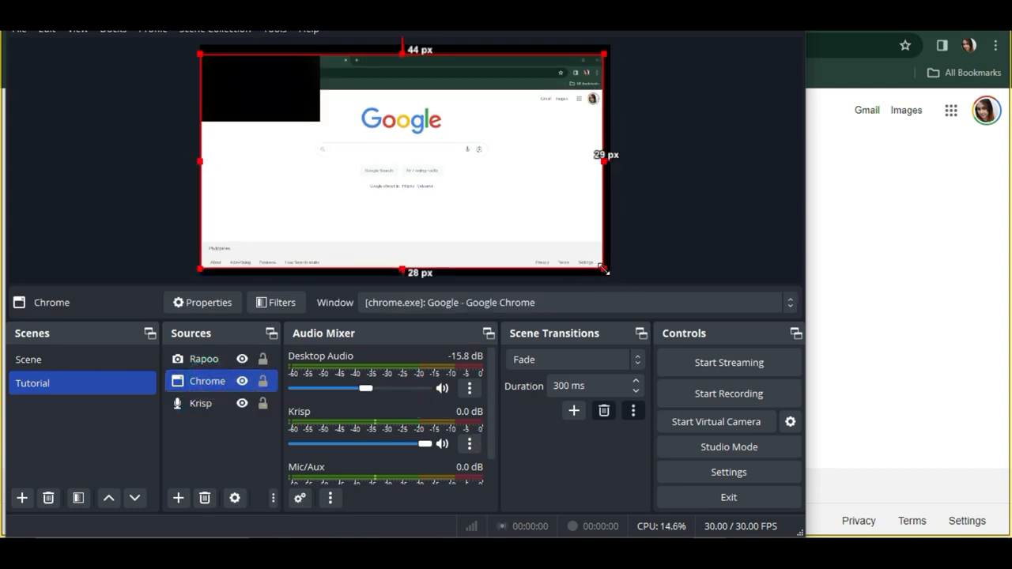
- Switch to Google Chrome, open Google Meet from the Google apps and start an instant meeting
click(954, 130)
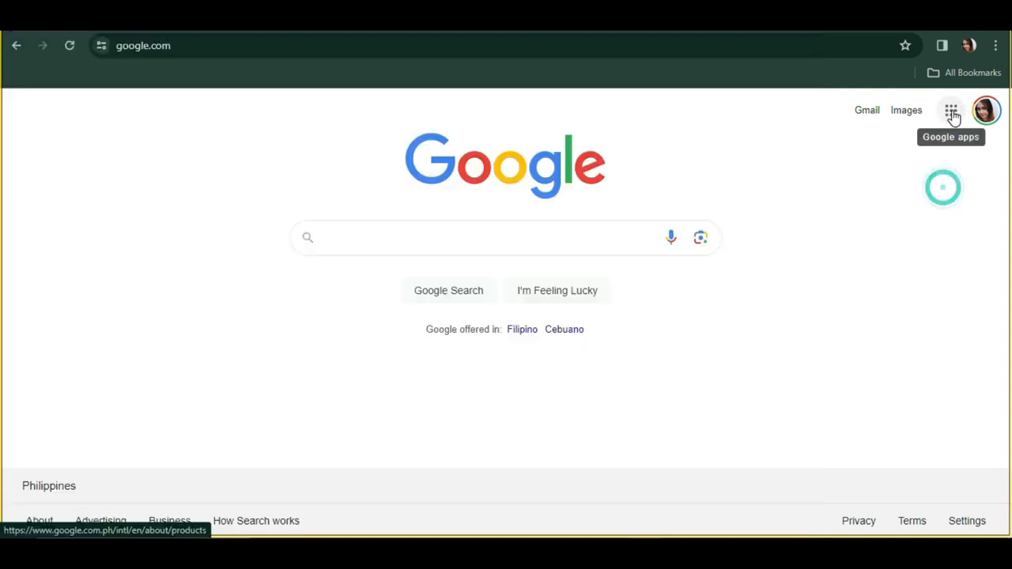
click(951, 113)
click(868, 345)
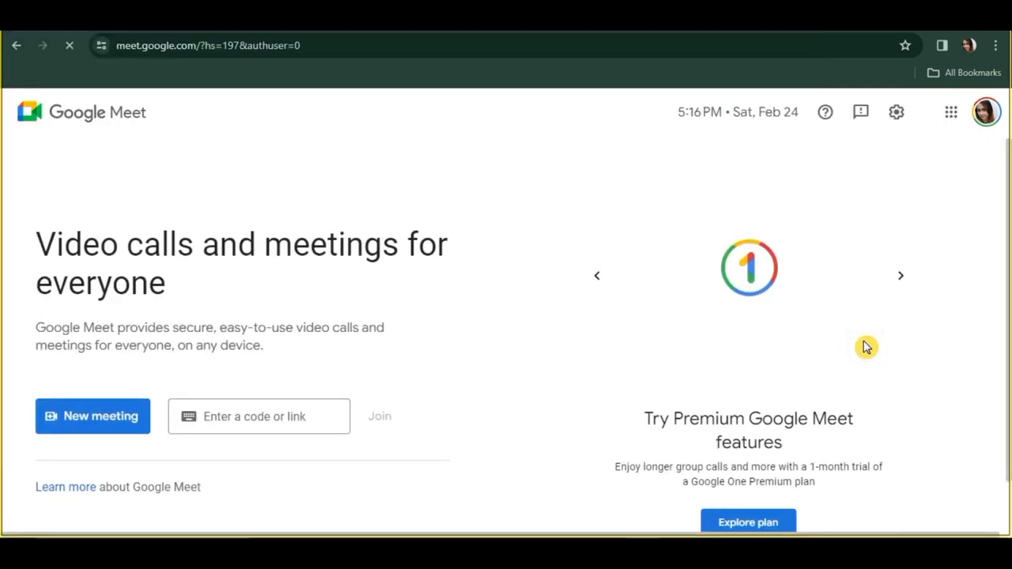
click(133, 417)
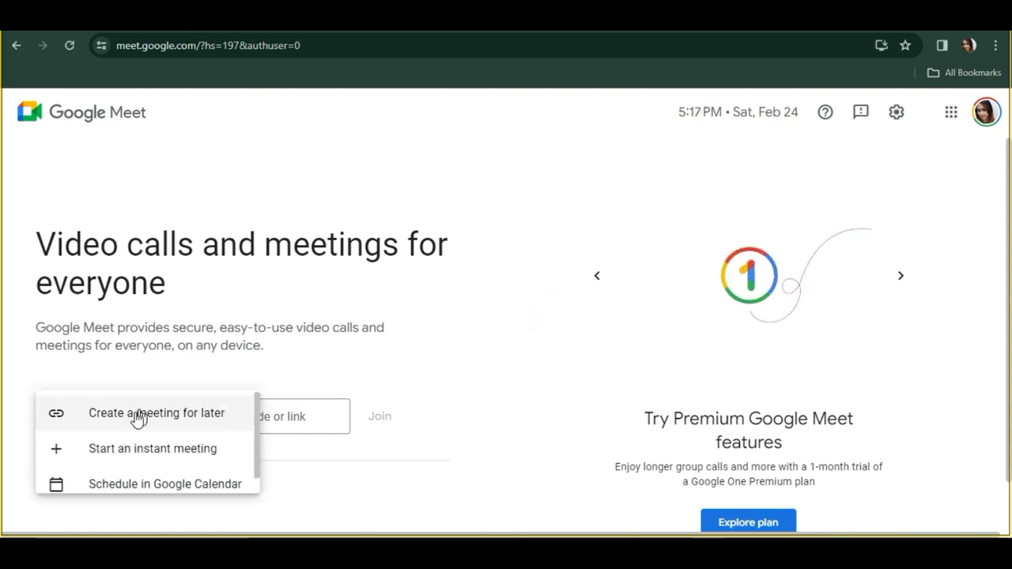
click(139, 455)
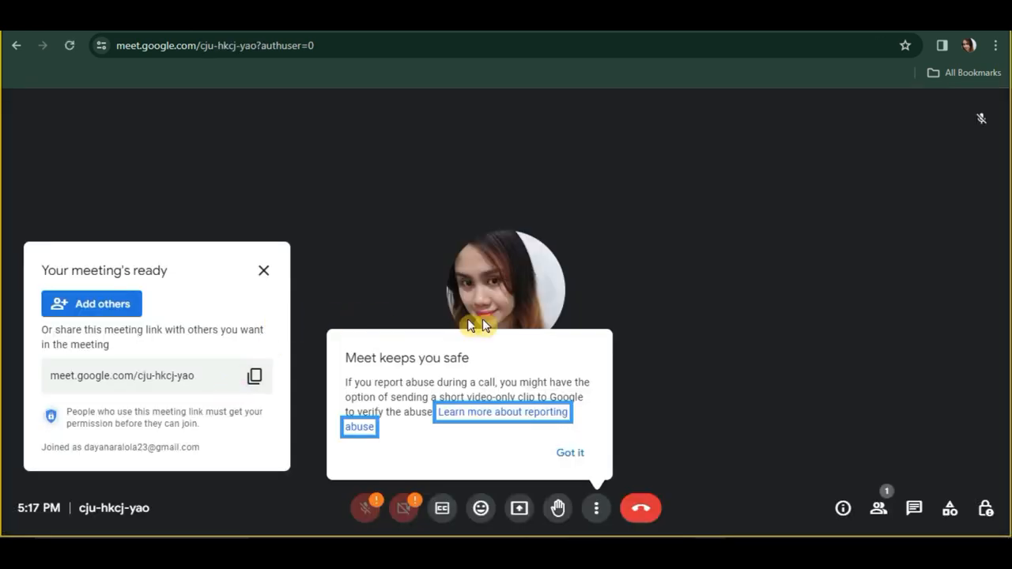
- Dismiss the meeting's safety notice and allow Google Meet to use the camera for this visit only
click(570, 452)
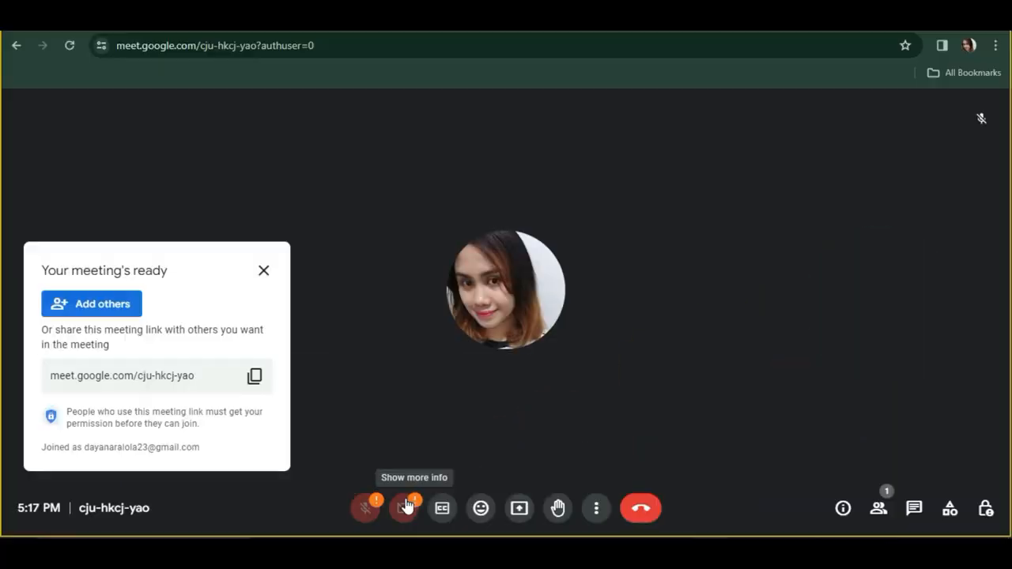
click(332, 486)
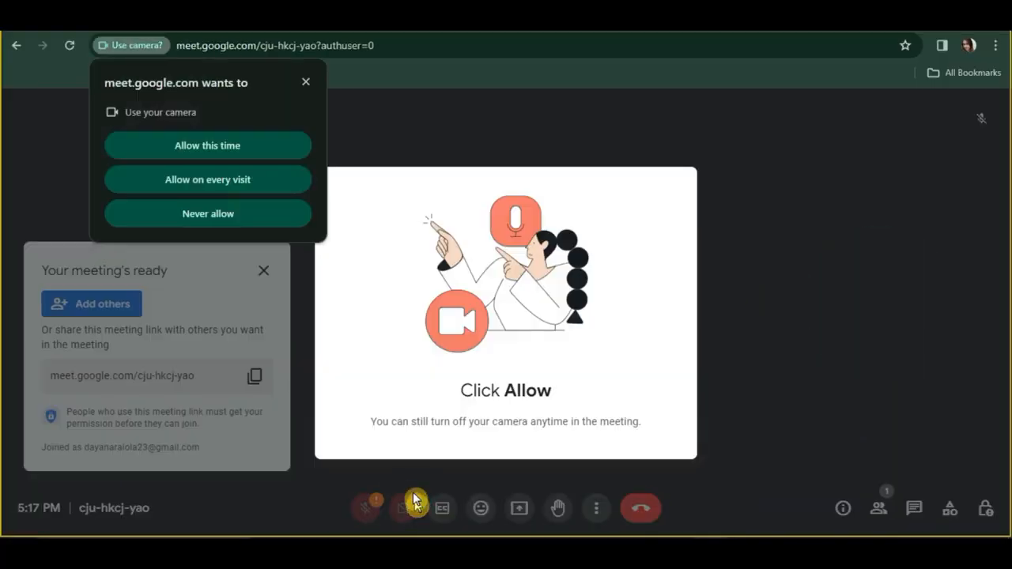
click(232, 148)
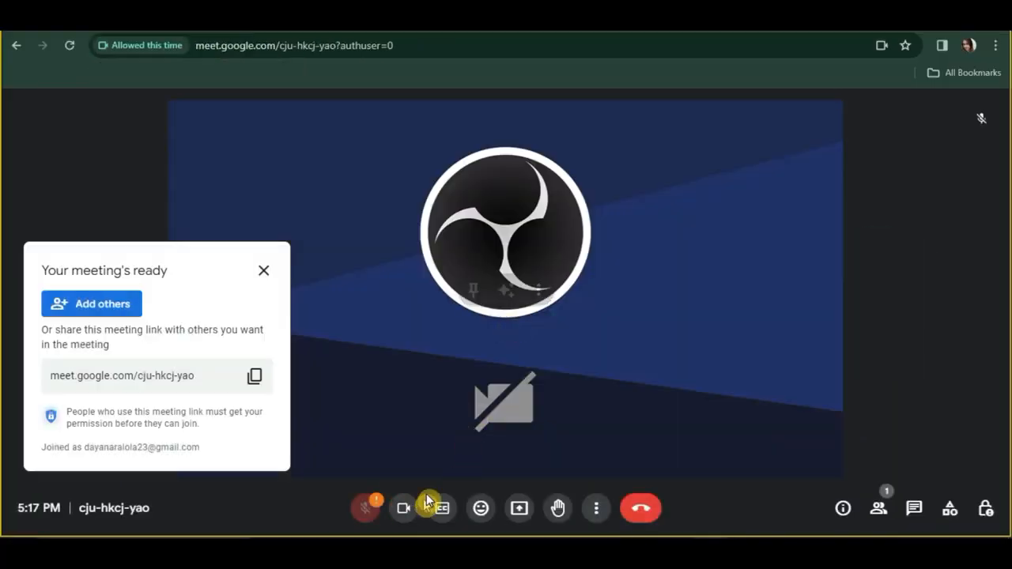
- Allow Google Meet to use the microphone and close the meeting-ready notice
click(366, 504)
click(235, 145)
click(264, 273)
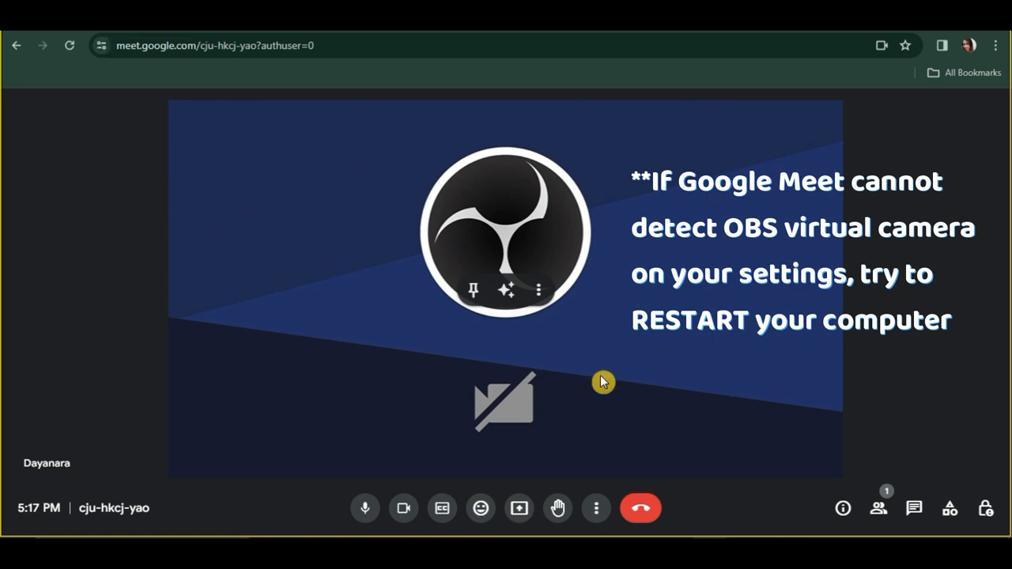
- Switch to OBS Studio and configure the virtual camera with output type Scene and the Tutorial scene as its output selection
click(677, 553)
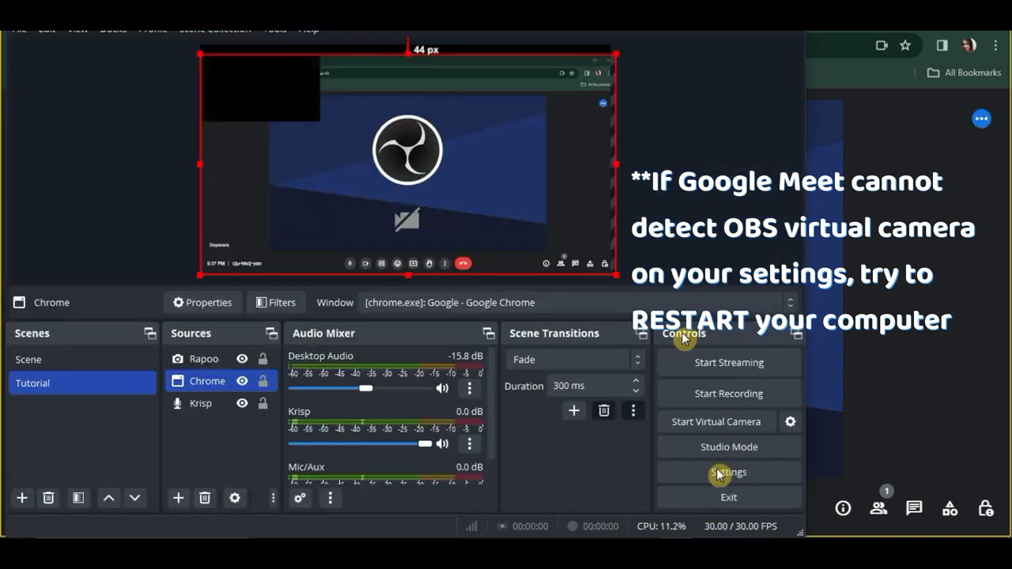
click(788, 423)
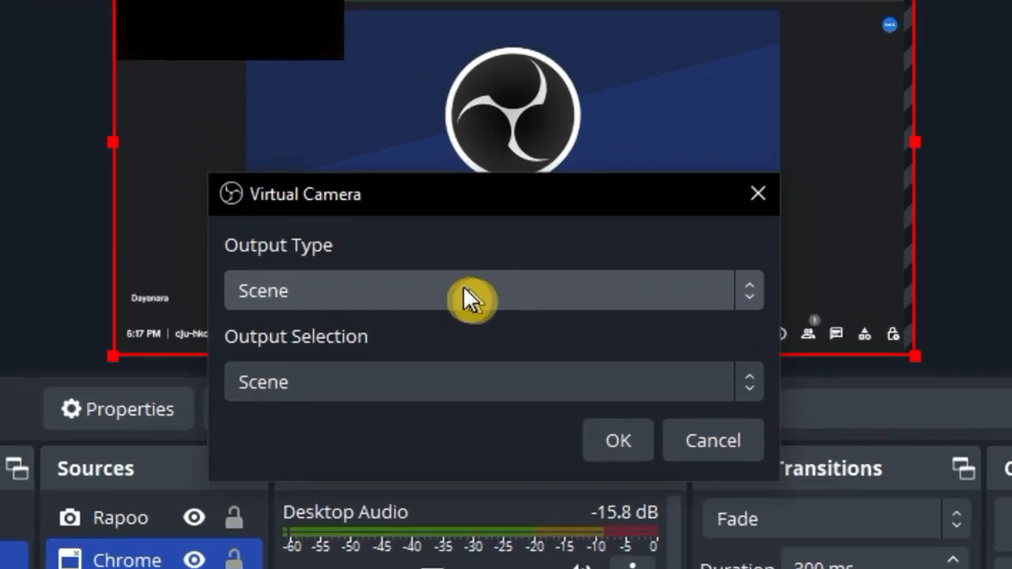
click(377, 242)
click(434, 365)
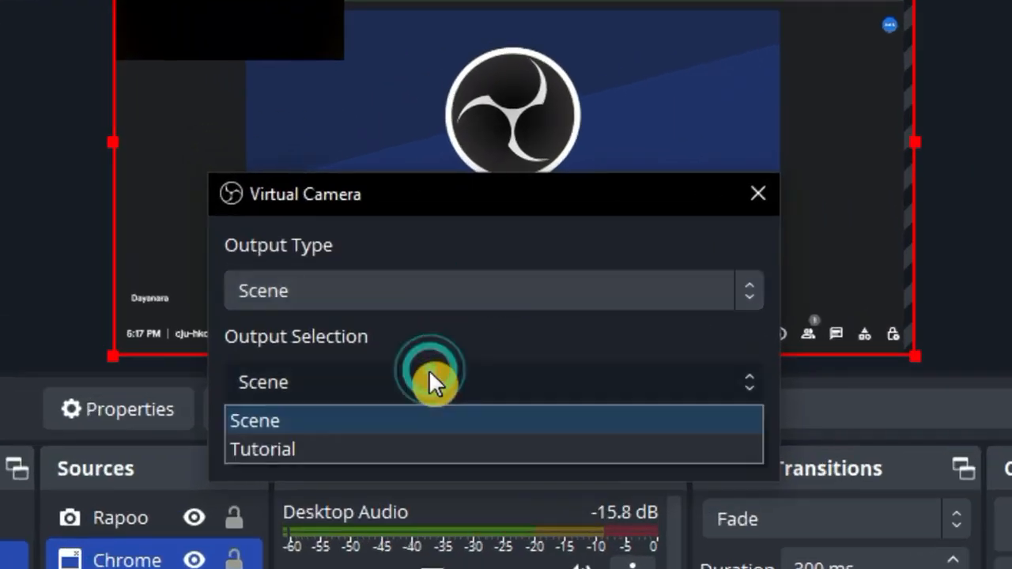
click(281, 452)
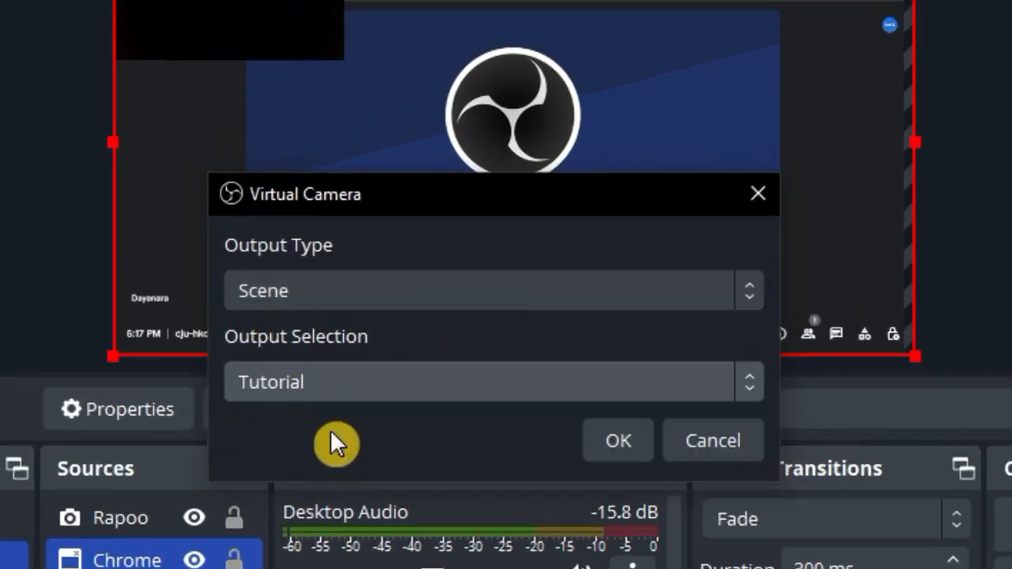
click(615, 441)
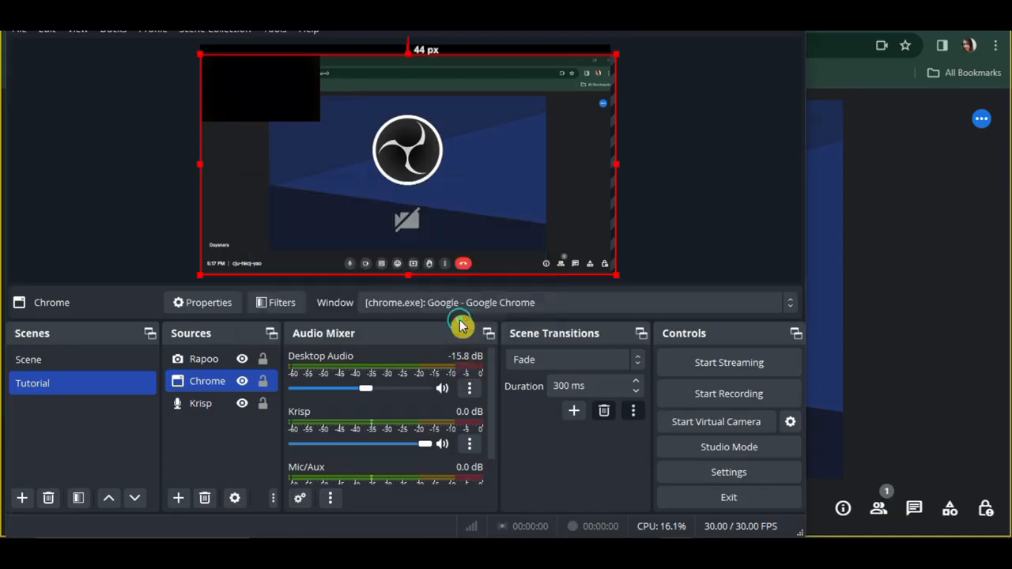
- Start the virtual camera in OBS Studio
click(731, 429)
click(729, 429)
click(725, 429)
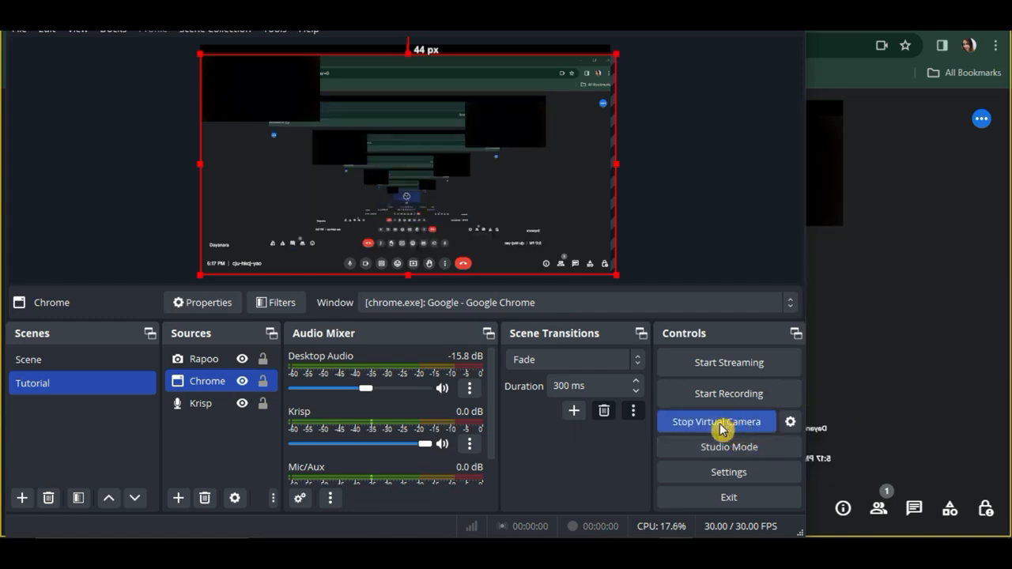
- Switch to the Google Meet call in Chrome and open the in-call messages to check the camera feed
click(911, 350)
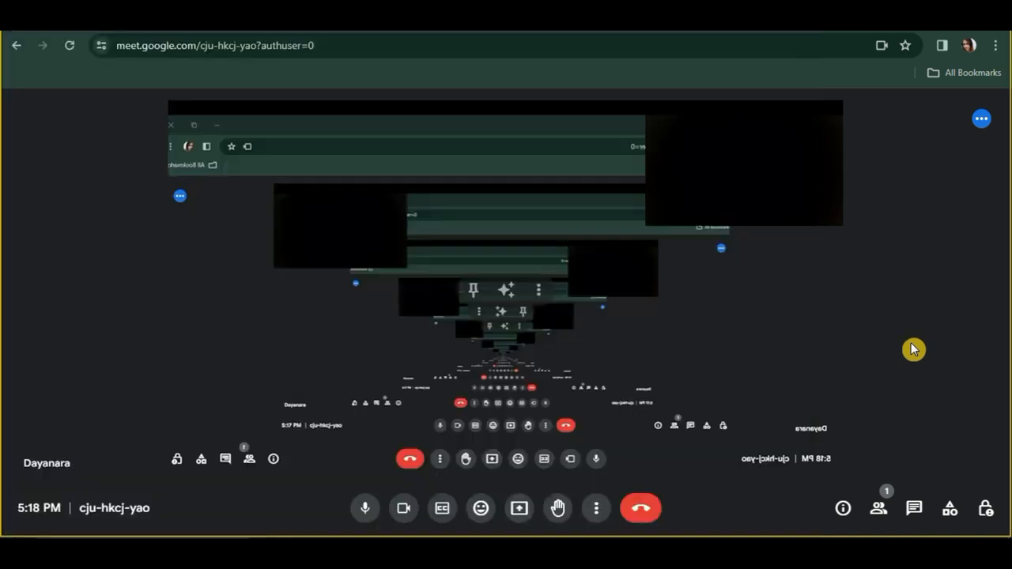
click(914, 508)
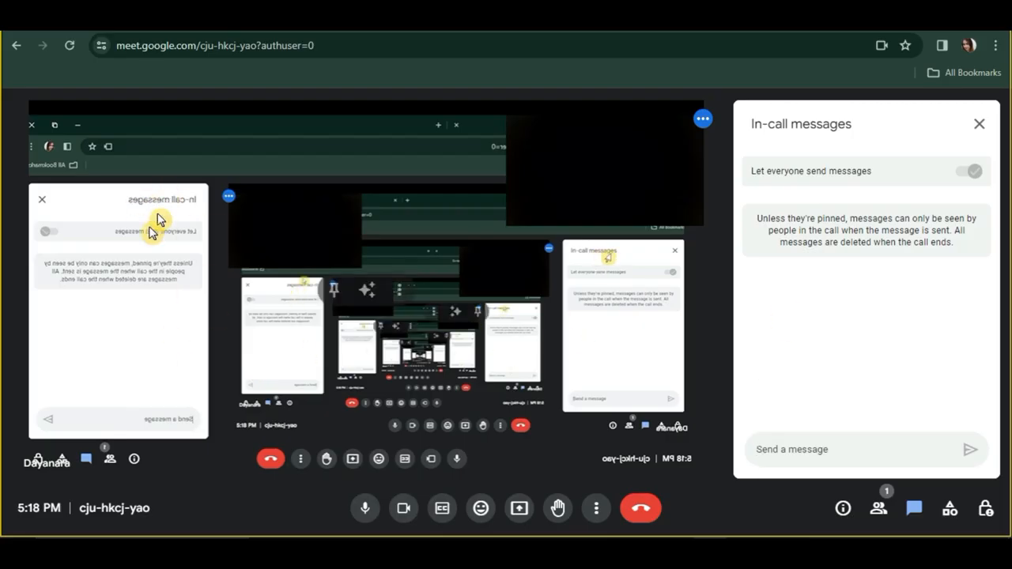
- In OBS Studio, mirror the Chrome capture horizontally, refit it to the canvas width with 44 px above and 13 px below, and return to Chrome
key(alt+Tab)
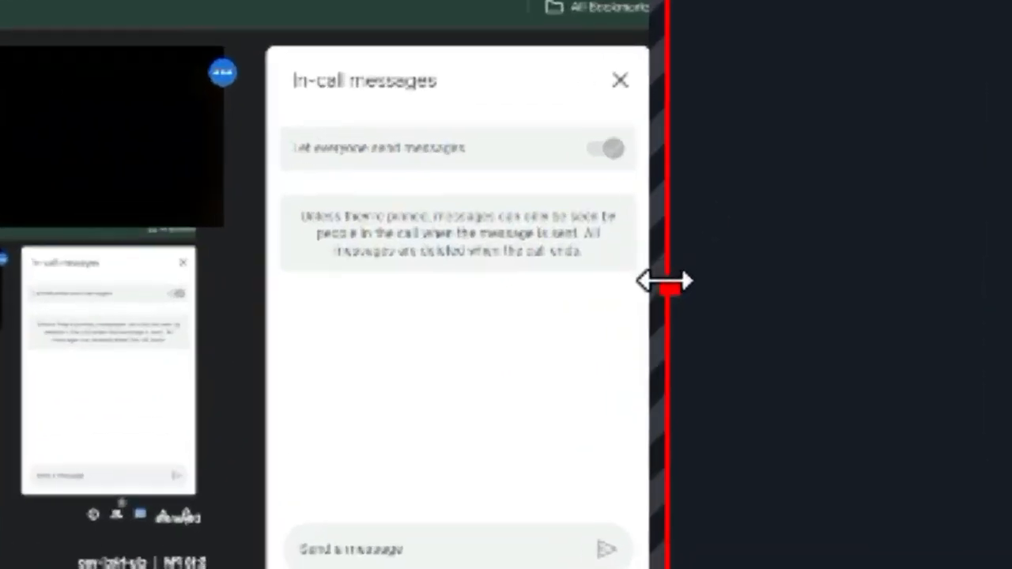
click(667, 283)
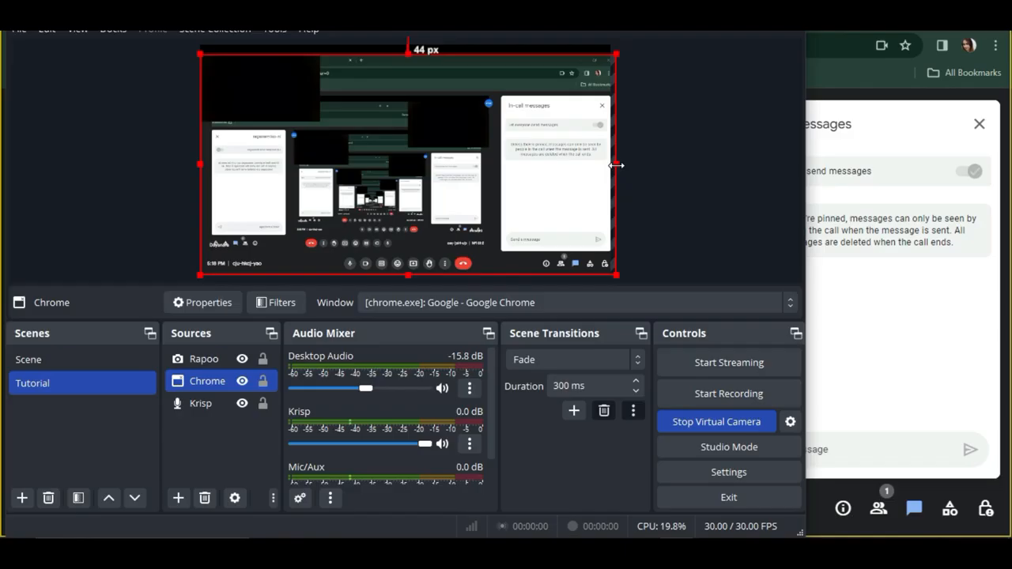
drag(616, 165, 550, 164)
drag(137, 125, 4, 79)
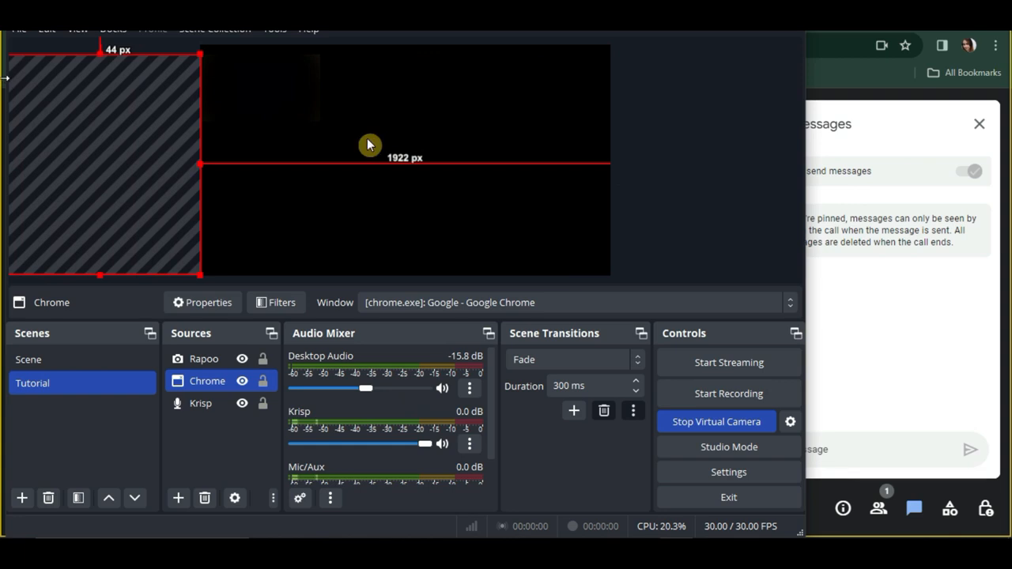
drag(113, 179, 314, 181)
drag(401, 164, 614, 216)
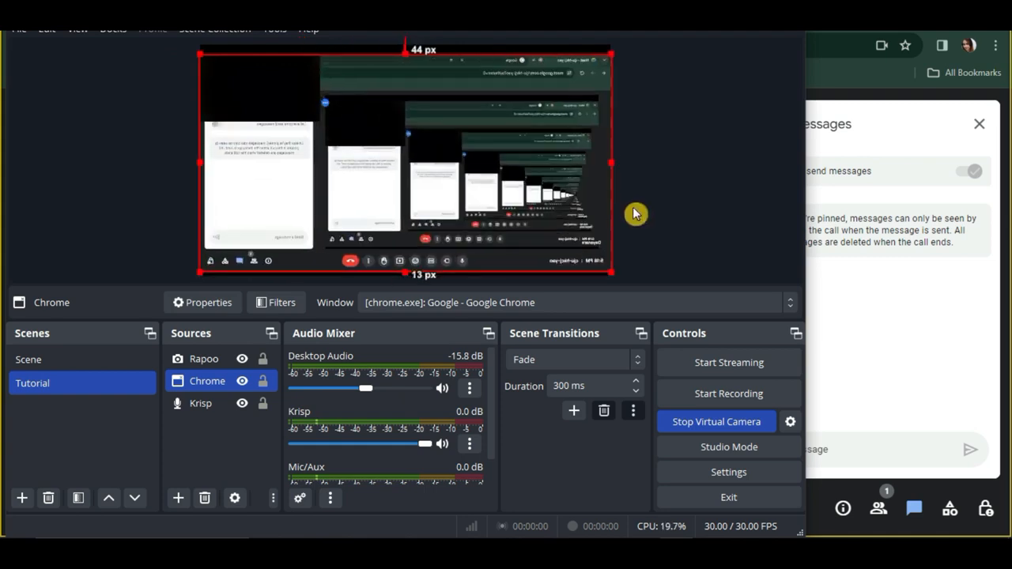
click(907, 350)
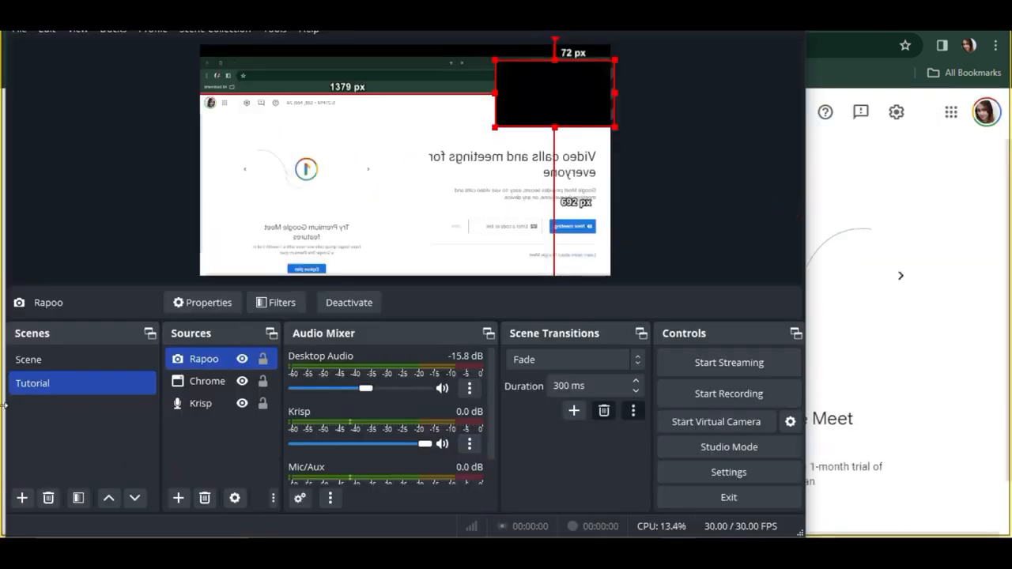
- Remove the Tutorial scene from OBS Studio and confirm its removal
click(49, 500)
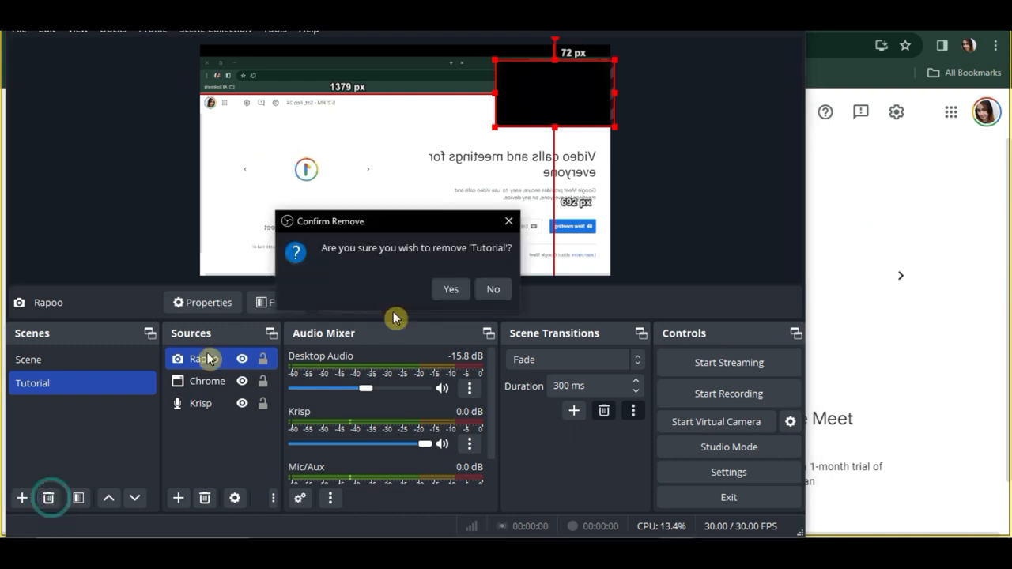
click(451, 290)
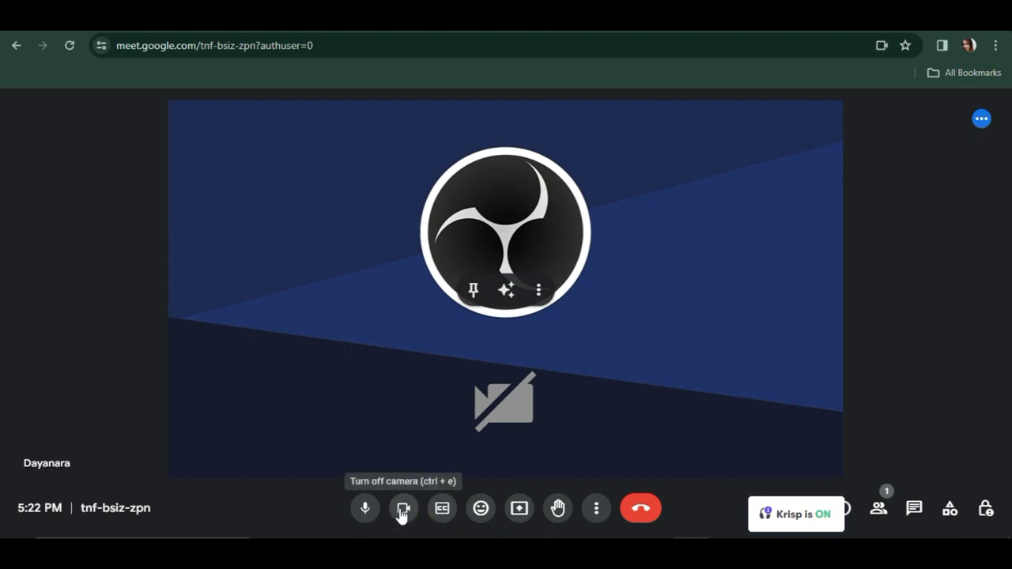
- In the Google Meet call, open the video settings and choose the camera for the call
click(596, 508)
click(638, 461)
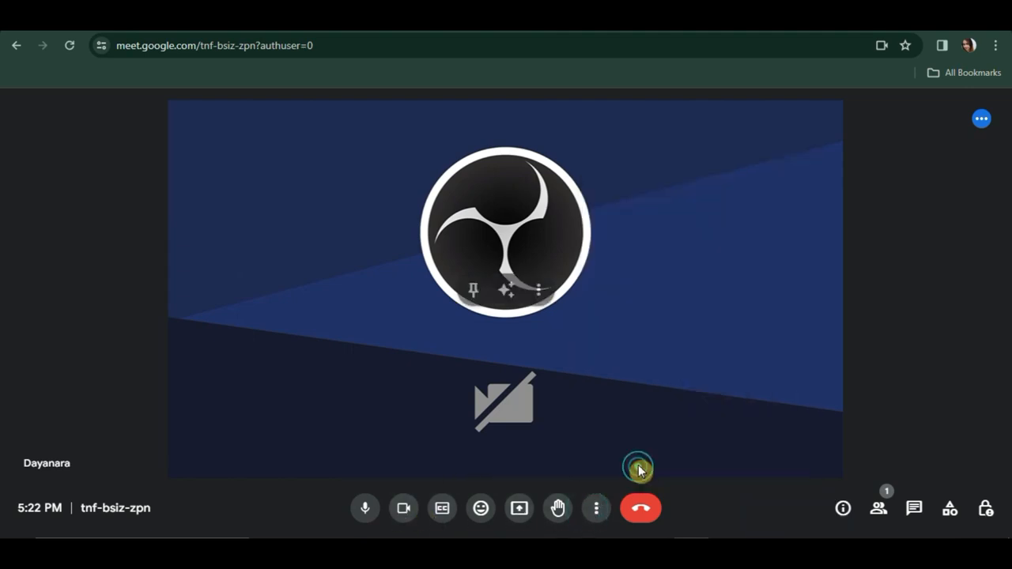
click(269, 210)
click(544, 267)
click(540, 296)
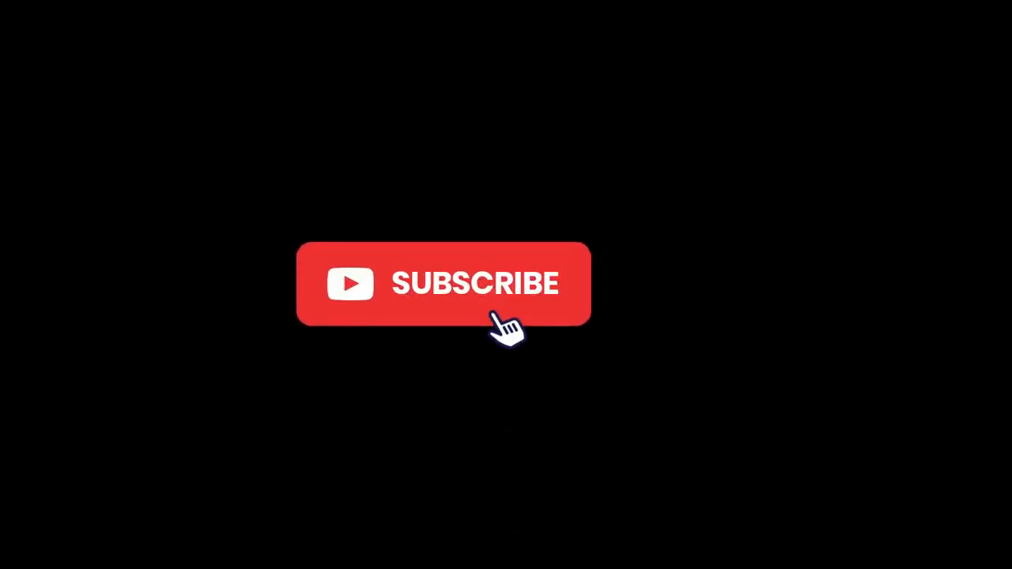